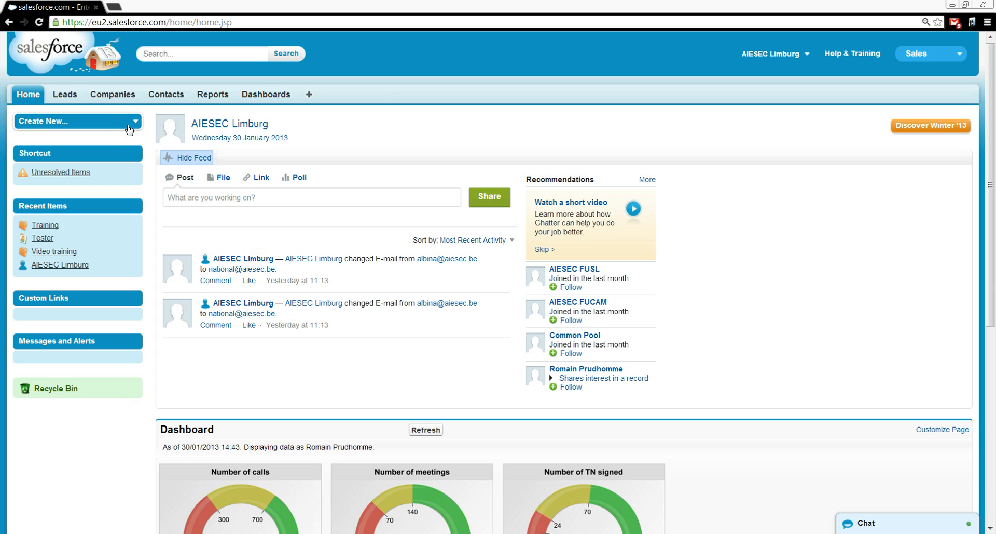
- Go to Companies, start a New Company record, and scroll through the blank form's required fields
{"action": "left_click", "coordinate": [129, 126]}
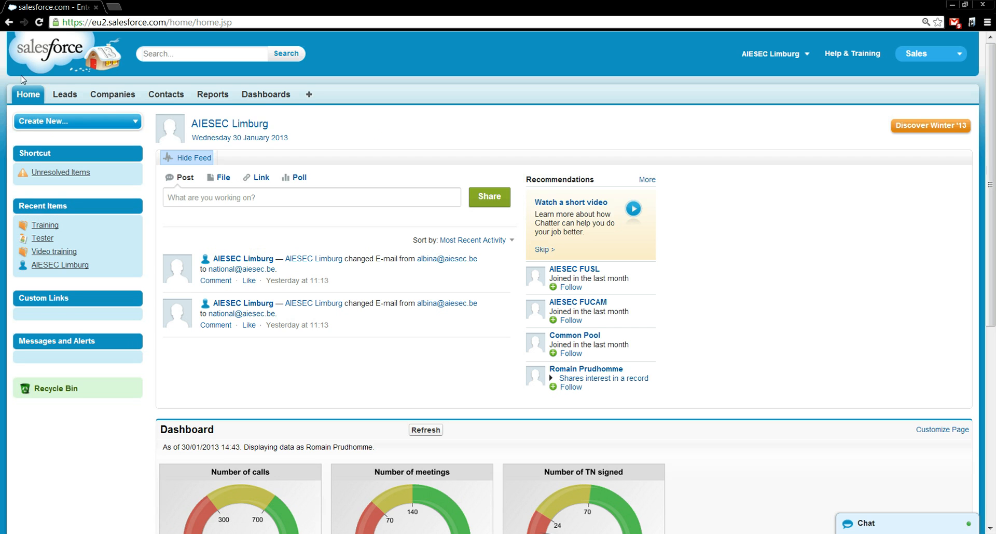
{"action": "left_click", "coordinate": [117, 95]}
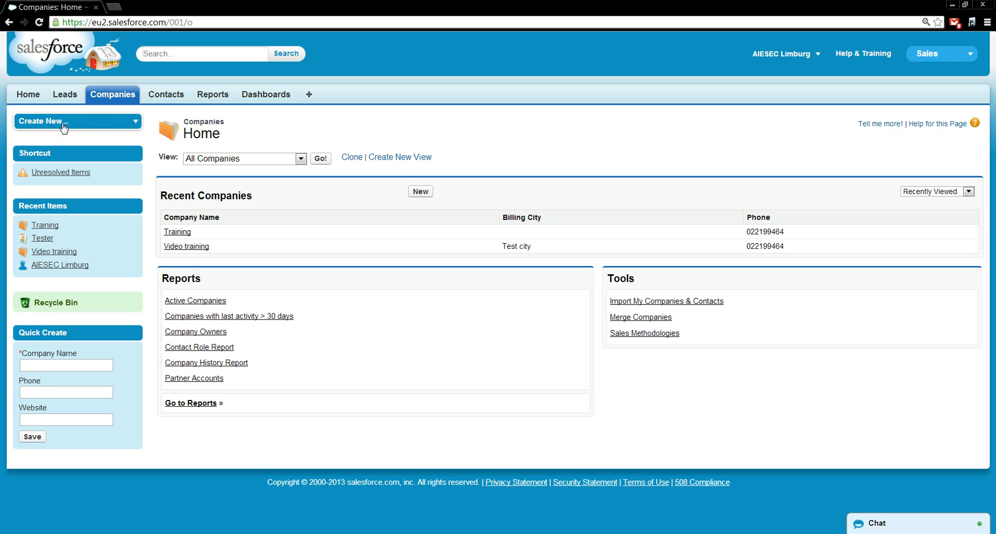
{"action": "left_click", "coordinate": [418, 192]}
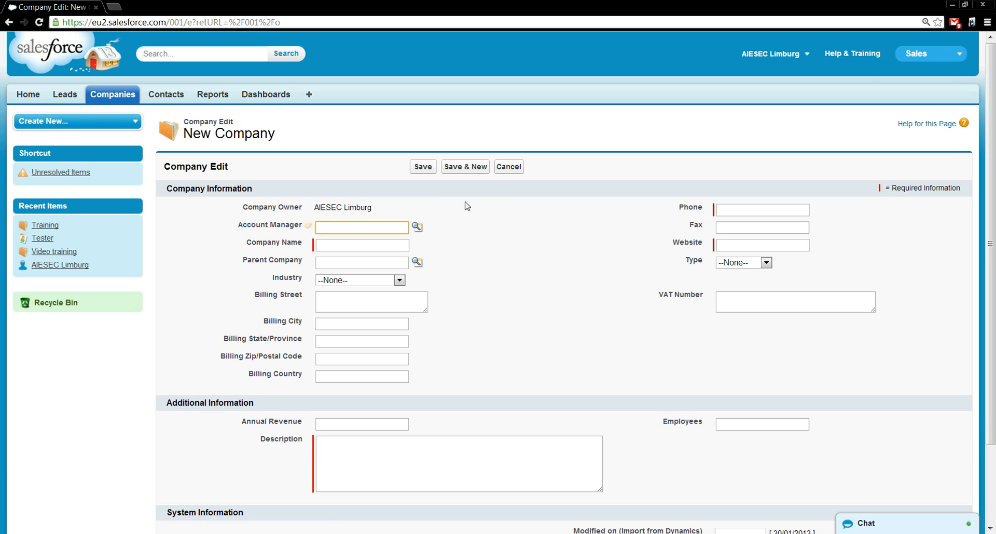
{"action": "left_click_drag", "start_coordinate": [992, 197], "coordinate": [993, 278]}
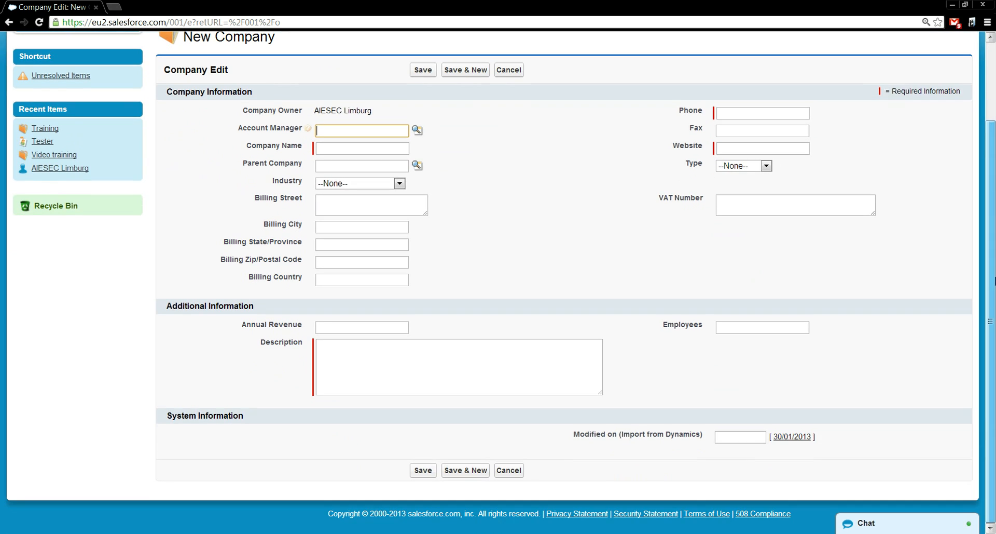
{"action": "scroll", "coordinate": [971, 218], "scroll_direction": "up", "scroll_amount": 2}
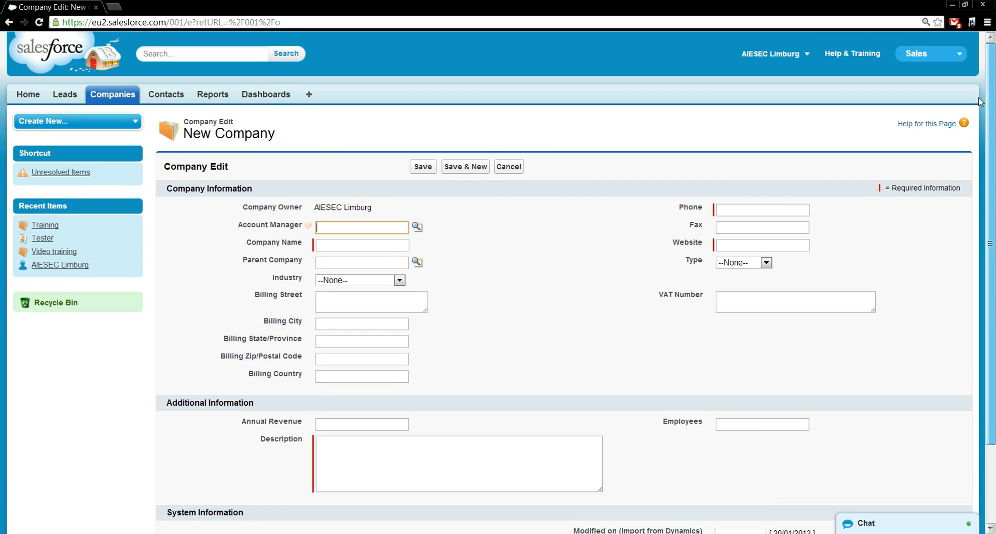
{"action": "scroll", "coordinate": [988, 117], "scroll_direction": "down", "scroll_amount": 2}
{"action": "scroll", "coordinate": [993, 127], "scroll_direction": "up", "scroll_amount": 2}
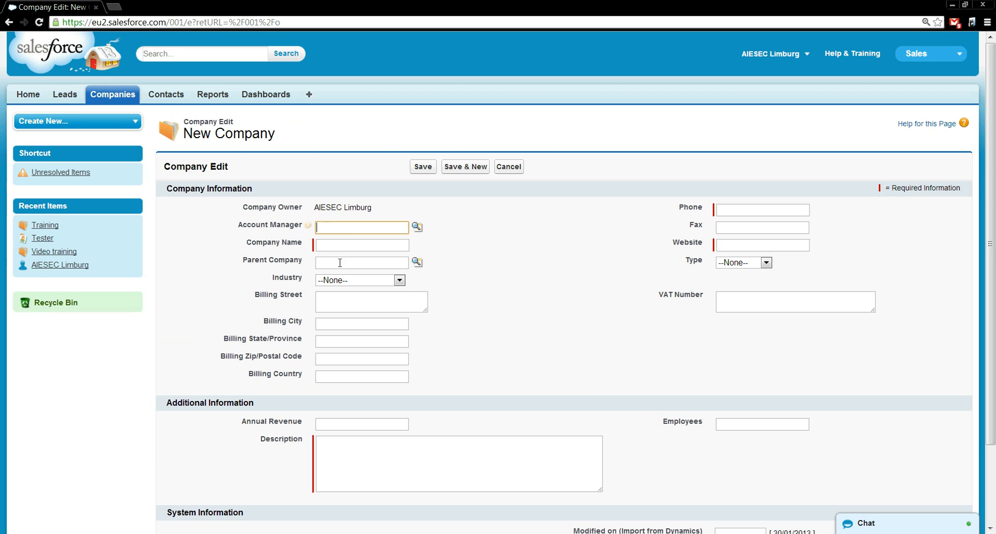
{"action": "mouse_move", "coordinate": [308, 235]}
{"action": "left_click_drag", "start_coordinate": [888, 189], "coordinate": [968, 192]}
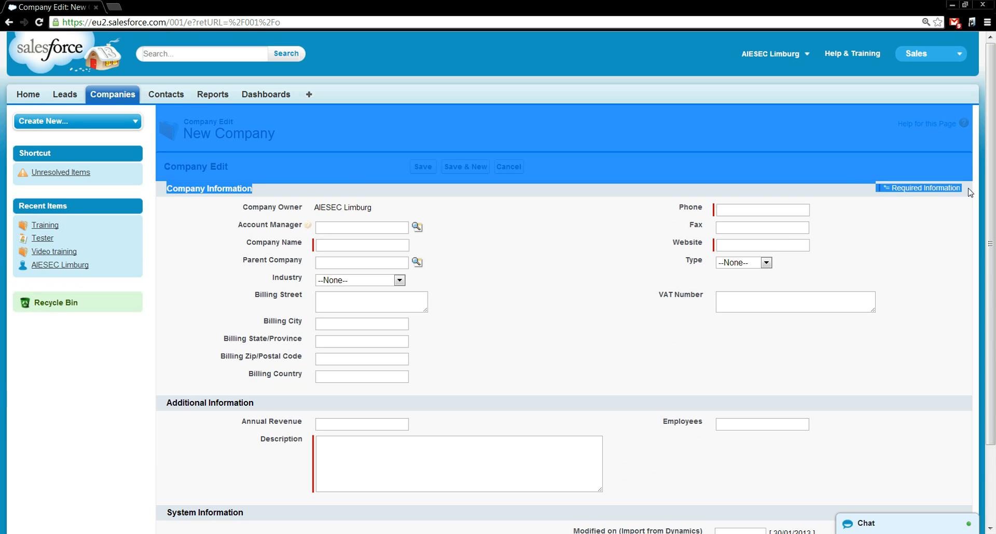
{"action": "left_click", "coordinate": [939, 204]}
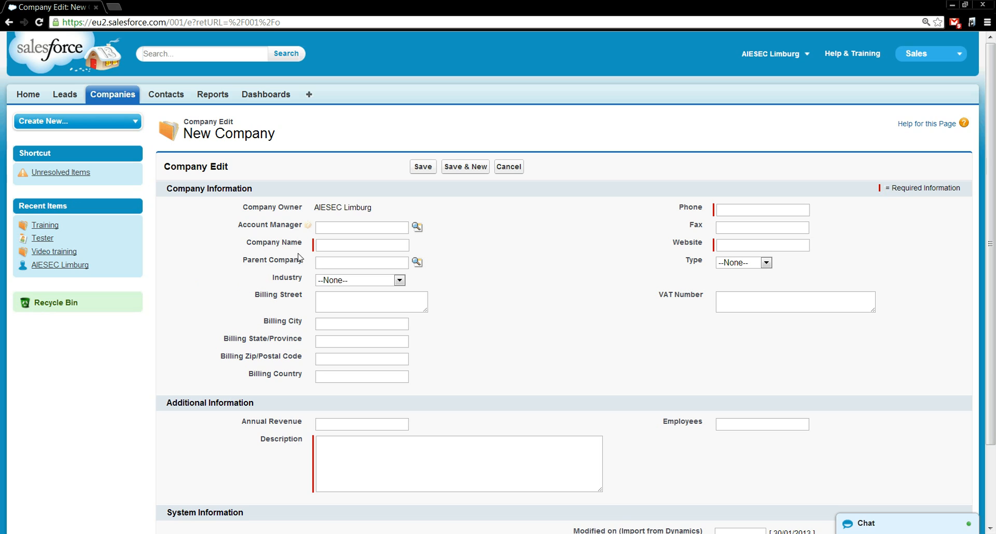
{"action": "left_click", "coordinate": [330, 246]}
{"action": "type", "text": "Education"}
{"action": "left_click", "coordinate": [737, 208]}
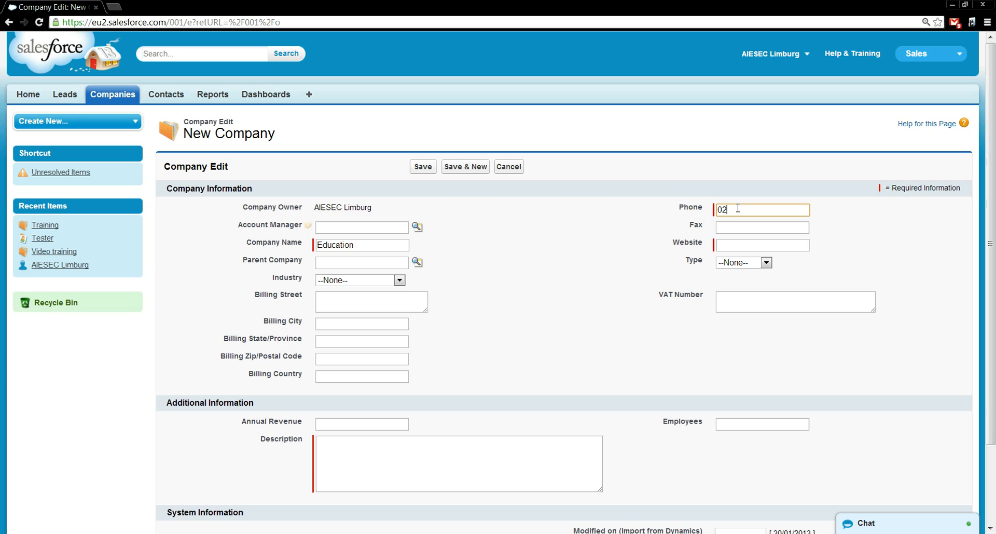
{"action": "left_click", "coordinate": [752, 249]}
{"action": "type", "text": "www."}
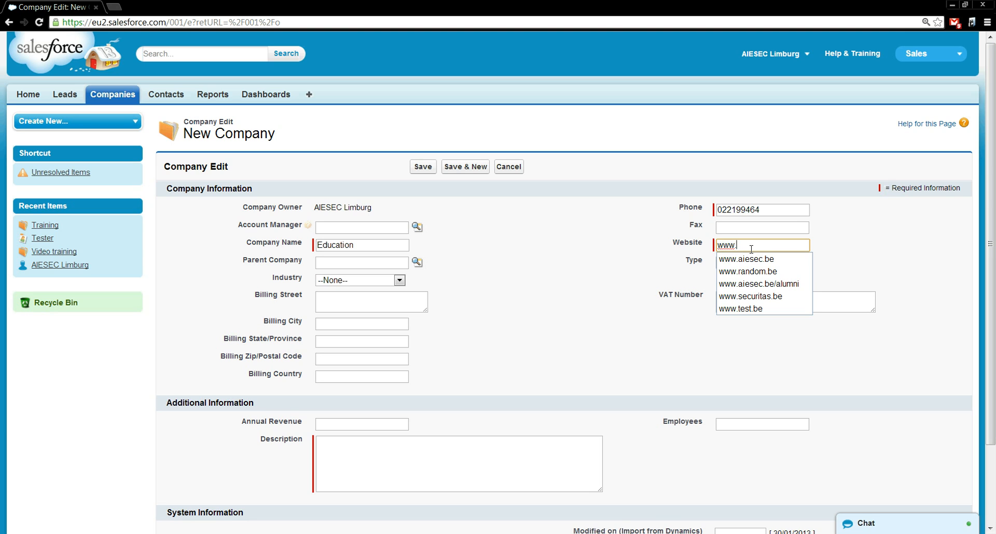
{"action": "left_click", "coordinate": [752, 259]}
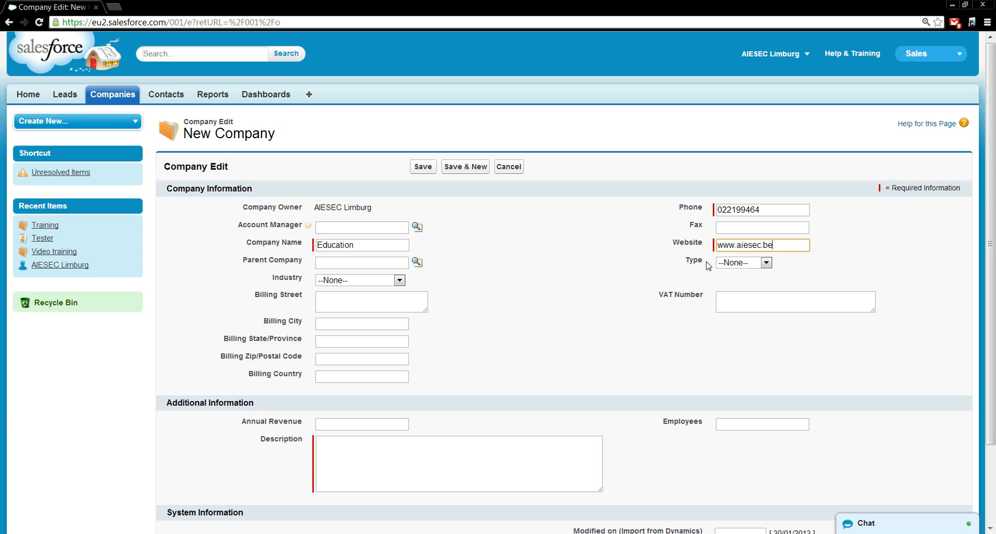
{"action": "left_click", "coordinate": [394, 456]}
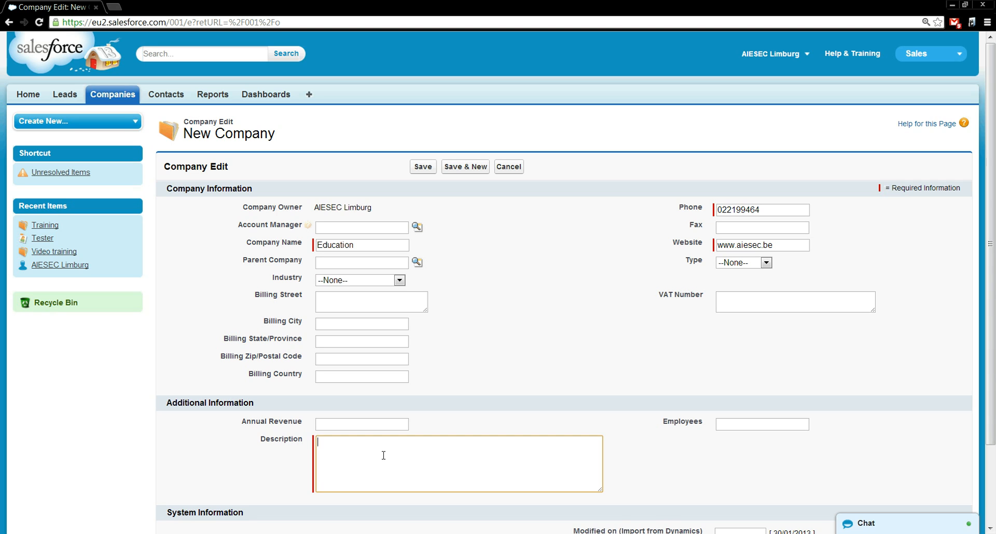
- Type the description 'Educational video for AIESEC in Belgium' and scroll down the form
{"action": "type", "text": "Educational video for AIESEC in Belgium"}
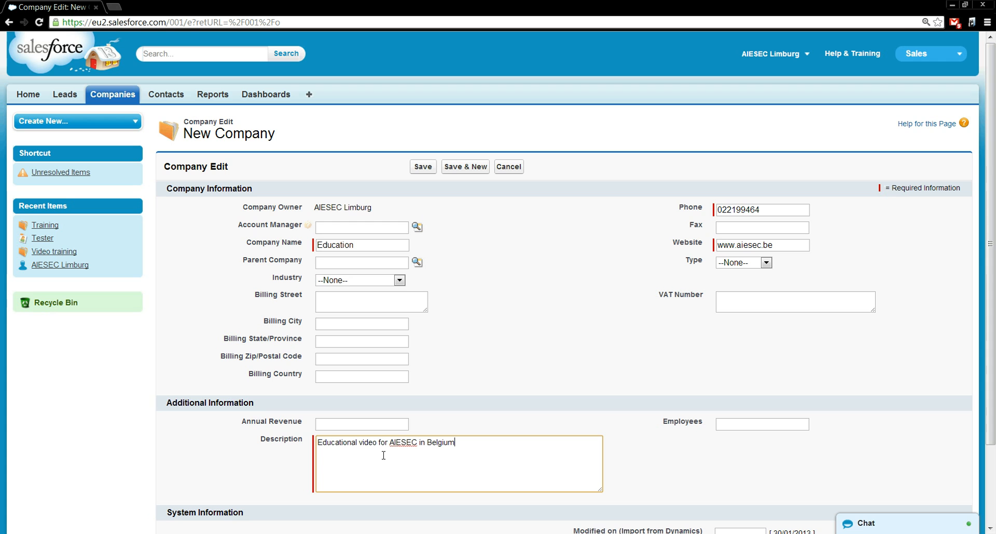
{"action": "left_click_drag", "start_coordinate": [995, 201], "coordinate": [995, 249]}
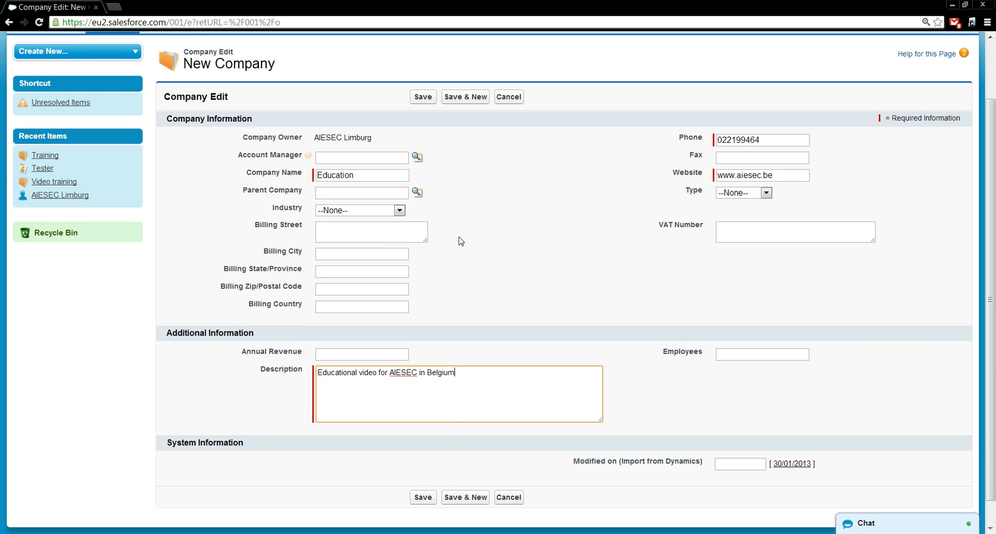
{"action": "left_click", "coordinate": [341, 157]}
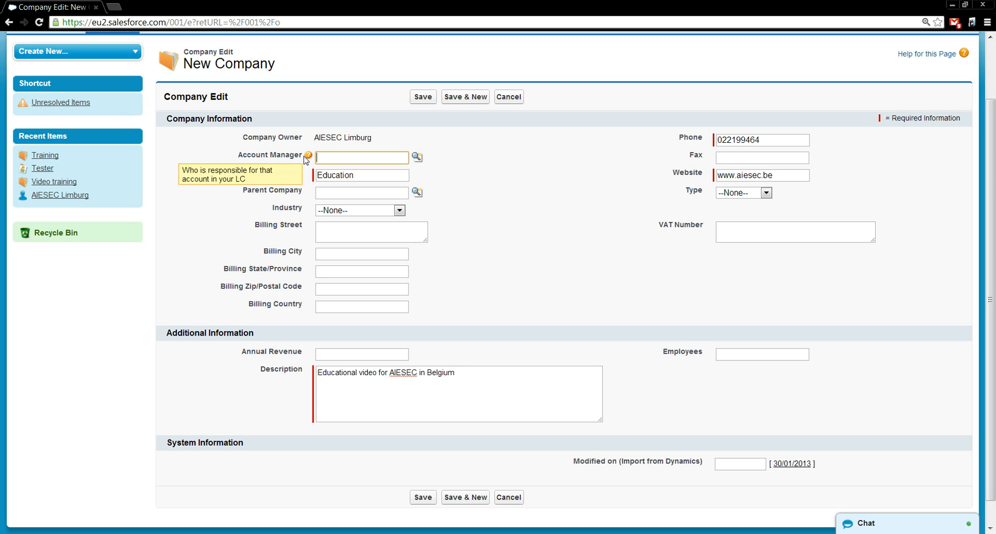
{"action": "mouse_move", "coordinate": [311, 155]}
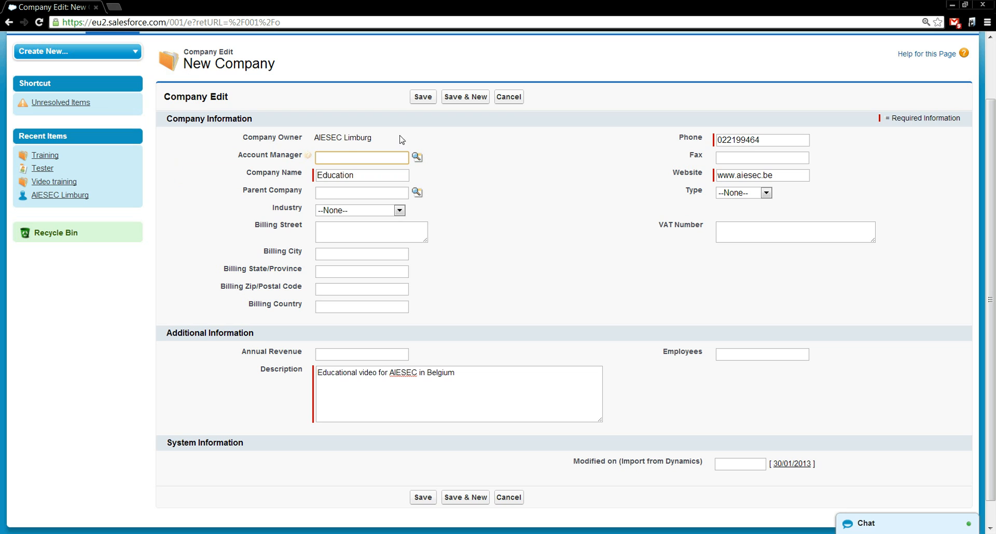
- Search the Account Manager lookup for the contact by name and select them
{"action": "mouse_move", "coordinate": [307, 161]}
{"action": "left_click", "coordinate": [418, 157]}
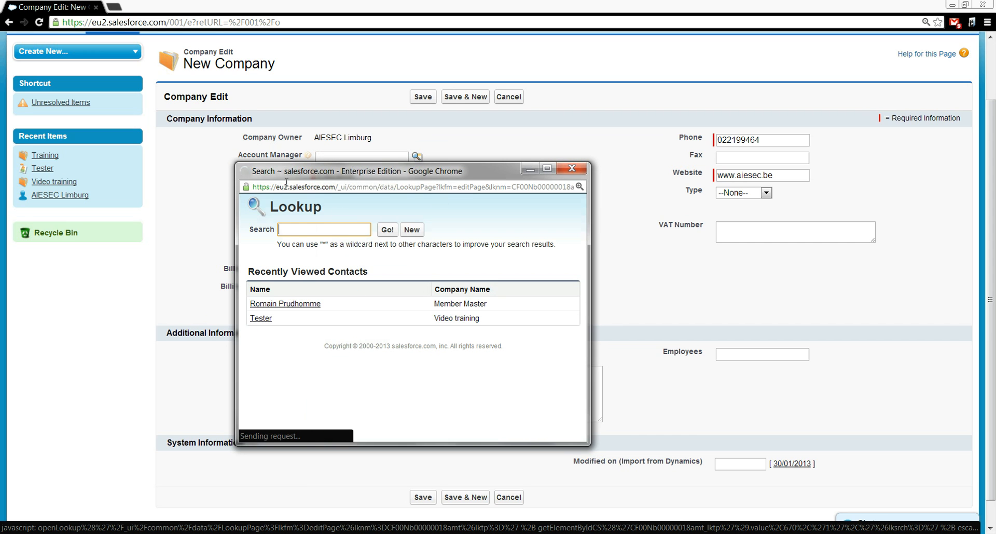
{"action": "left_click_drag", "start_coordinate": [385, 171], "coordinate": [616, 89]}
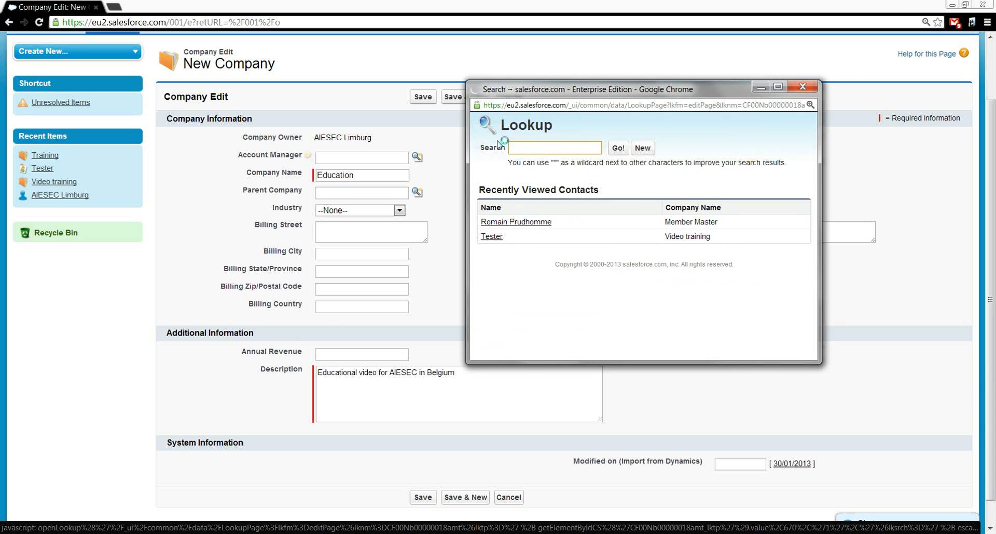
{"action": "type", "text": "Romai"}
{"action": "left_click", "coordinate": [548, 161]}
{"action": "left_click", "coordinate": [619, 149]}
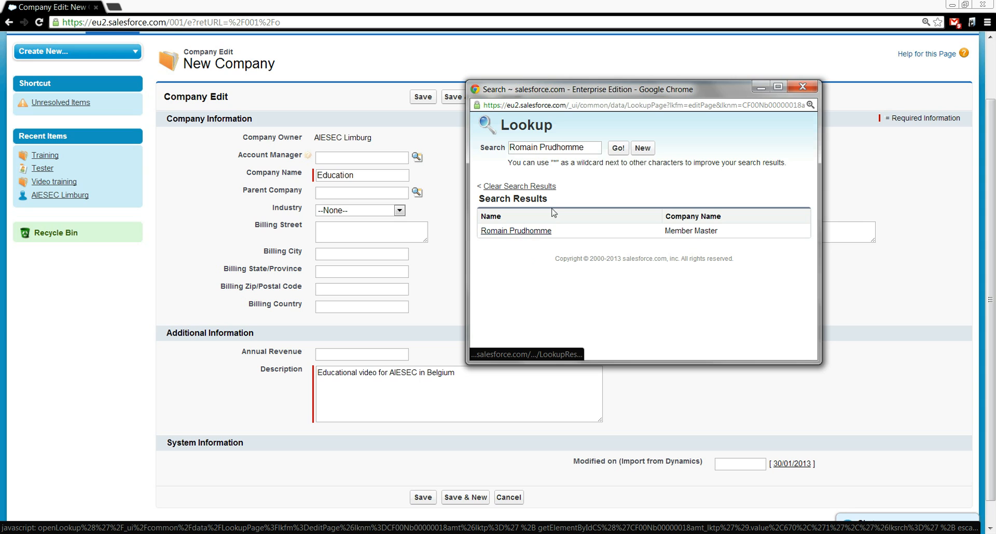
{"action": "left_click", "coordinate": [547, 234]}
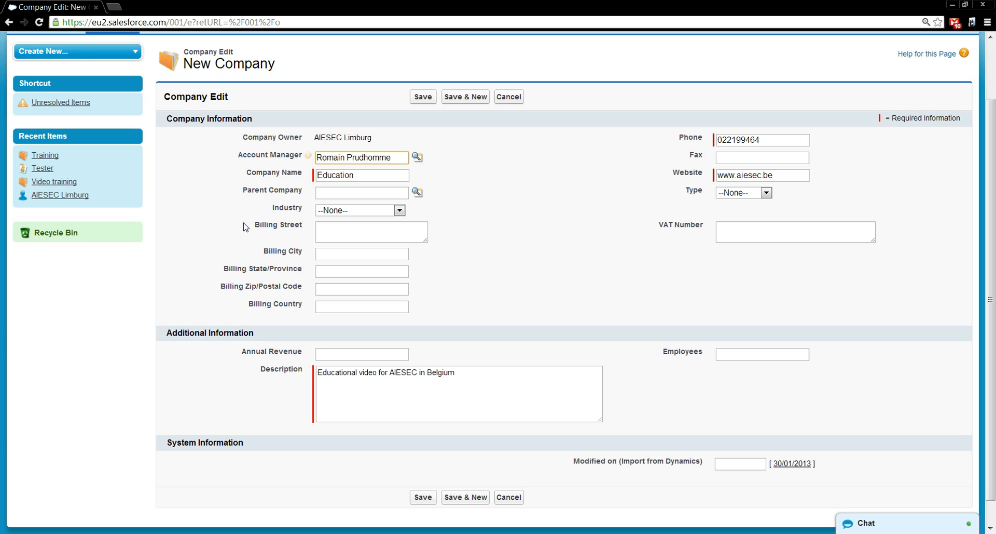
- Put the cursor in the Parent Company field
{"action": "left_click", "coordinate": [328, 193]}
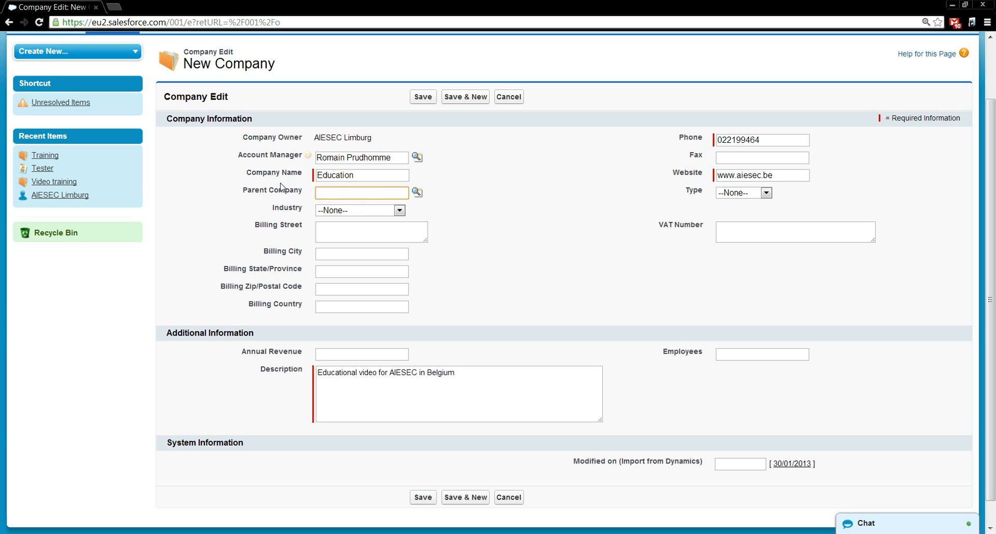
- Choose Education from the Industry list
{"action": "left_click", "coordinate": [353, 213]}
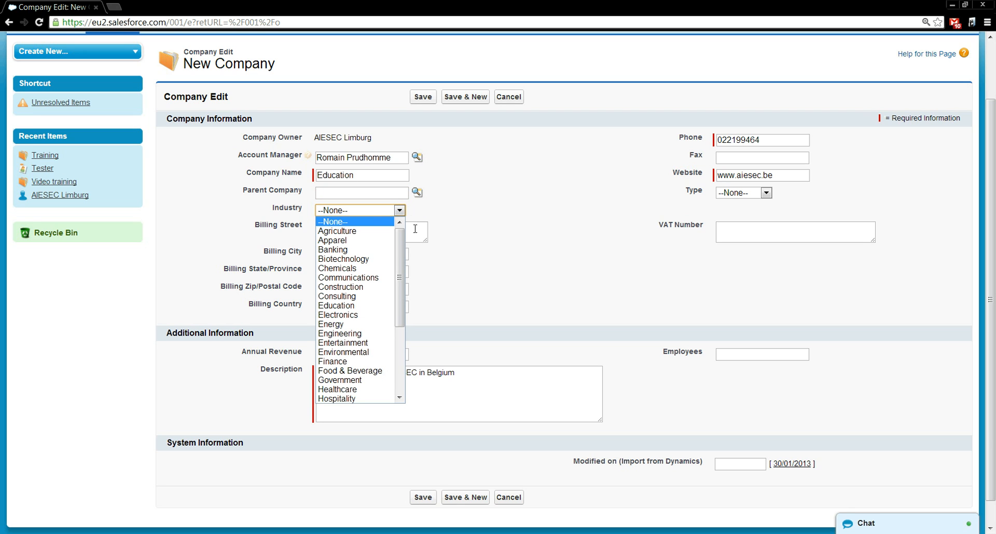
{"action": "mouse_move", "coordinate": [400, 257]}
{"action": "left_mouse_down"}
{"action": "mouse_move", "coordinate": [401, 290]}
{"action": "mouse_move", "coordinate": [400, 243]}
{"action": "left_mouse_up"}
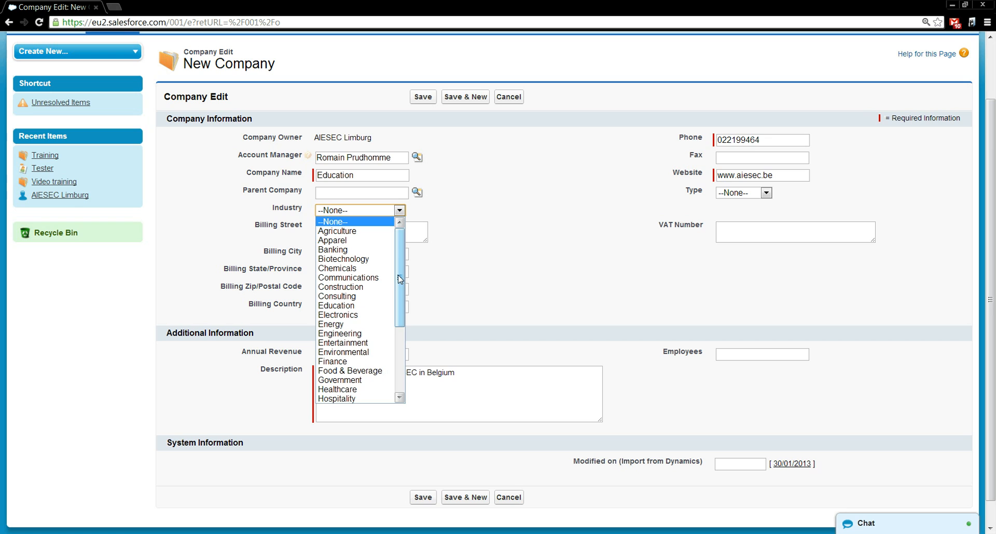
{"action": "left_click_drag", "start_coordinate": [401, 279], "coordinate": [400, 257]}
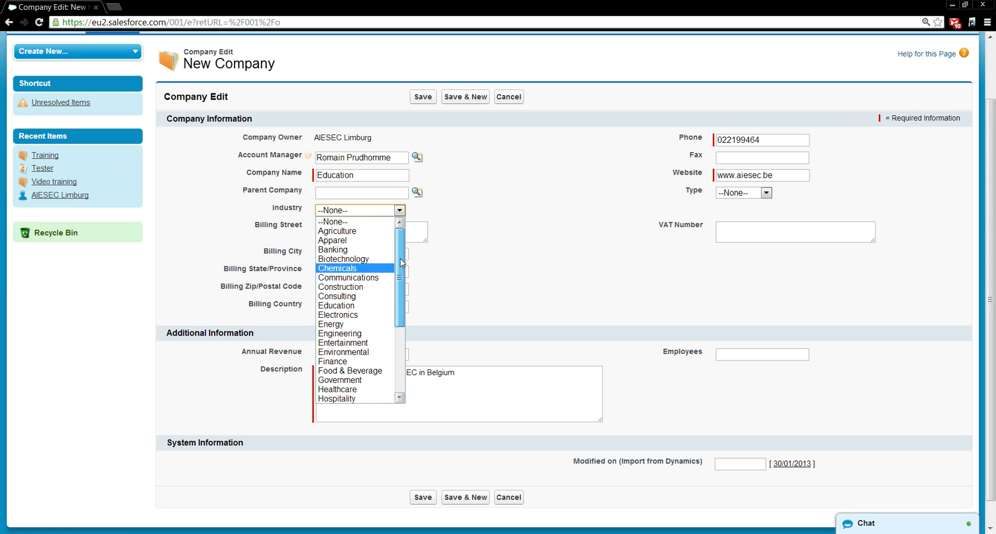
{"action": "left_click", "coordinate": [341, 306]}
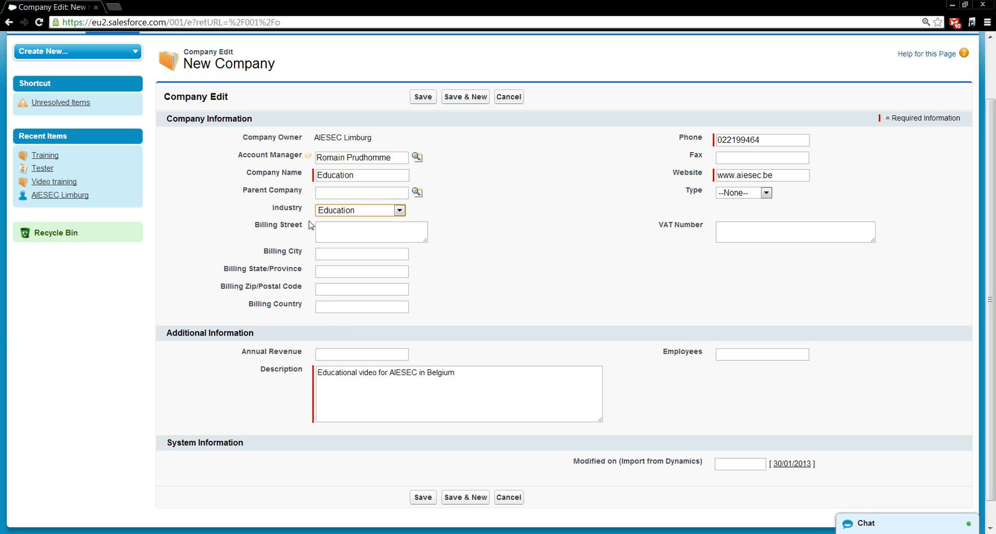
{"action": "left_click", "coordinate": [325, 235]}
{"action": "left_click", "coordinate": [341, 254]}
{"action": "left_click", "coordinate": [331, 271]}
{"action": "left_click", "coordinate": [330, 291]}
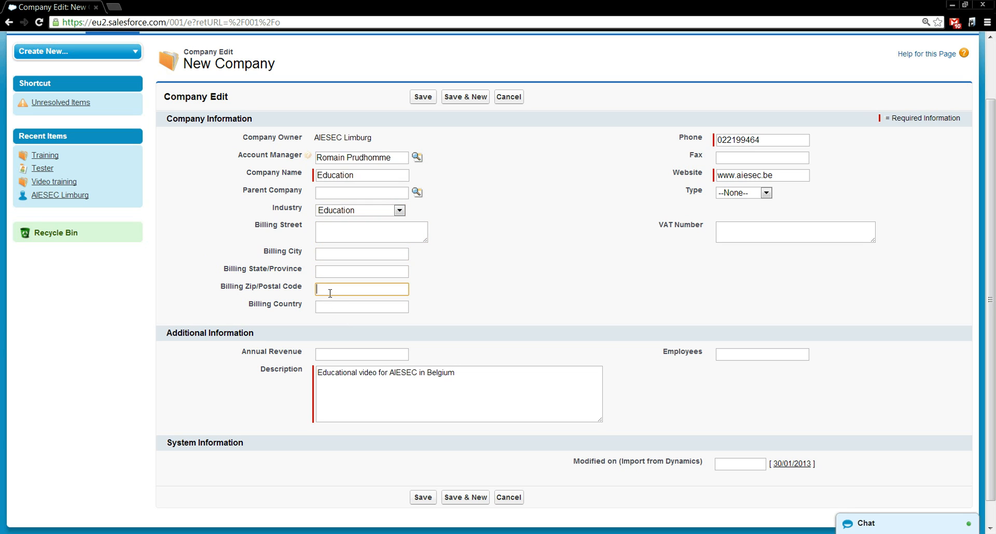
{"action": "left_click_drag", "start_coordinate": [330, 307], "coordinate": [330, 317]}
{"action": "left_click", "coordinate": [558, 262]}
{"action": "left_click", "coordinate": [732, 228]}
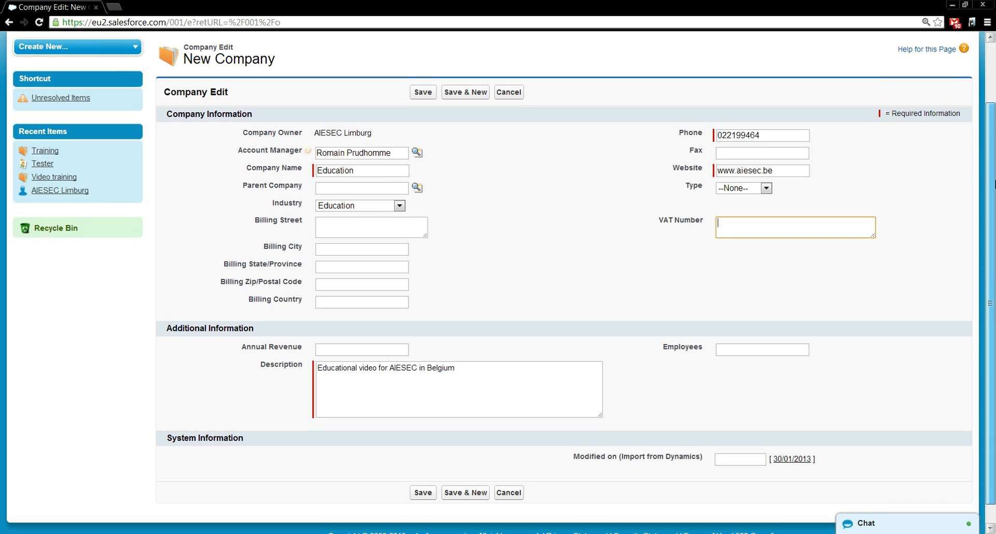
{"action": "scroll", "coordinate": [995, 223], "scroll_direction": "down", "scroll_amount": 1}
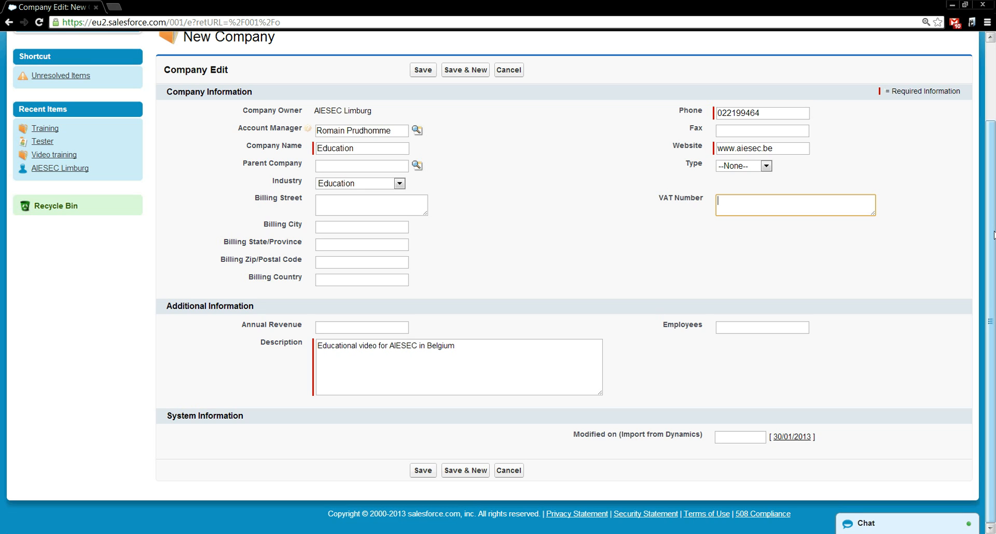
{"action": "left_click", "coordinate": [390, 326]}
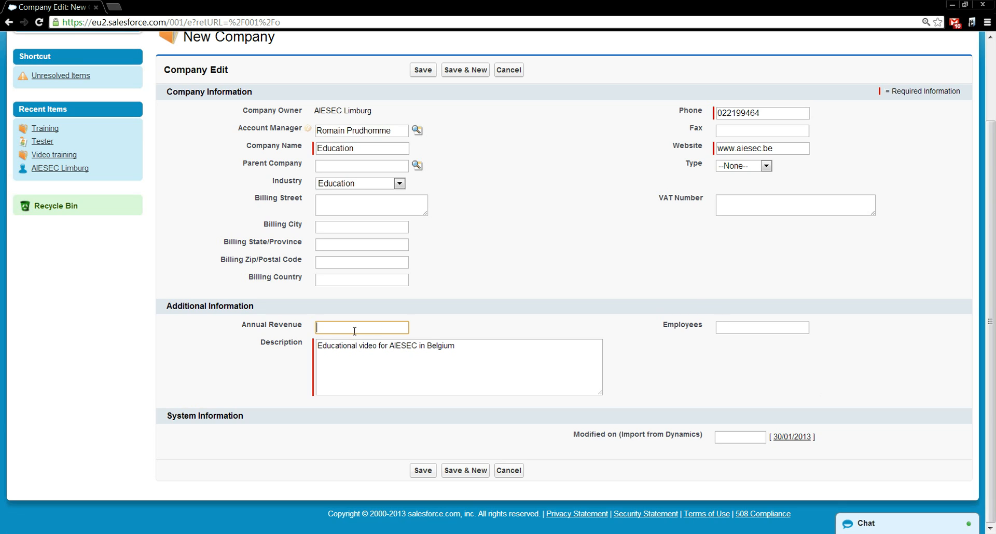
{"action": "left_click", "coordinate": [736, 326]}
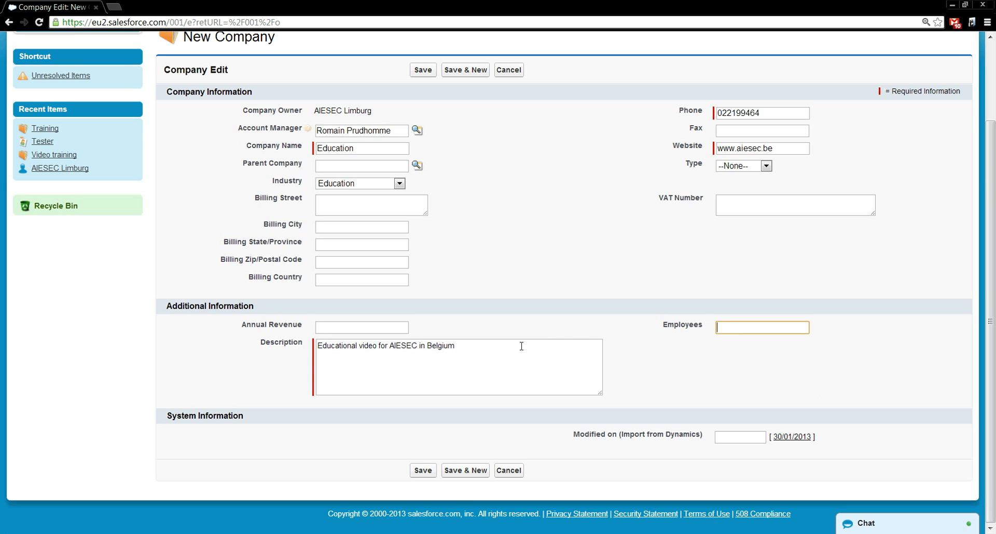
- Save the Education company and scroll through its Company Detail page
{"action": "left_click", "coordinate": [423, 470]}
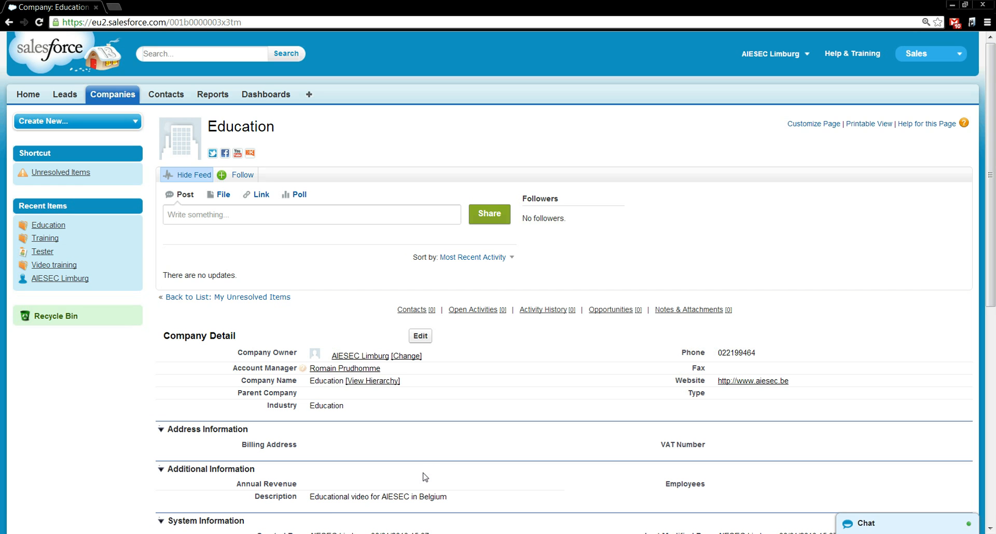
{"action": "left_click_drag", "start_coordinate": [995, 191], "coordinate": [988, 267]}
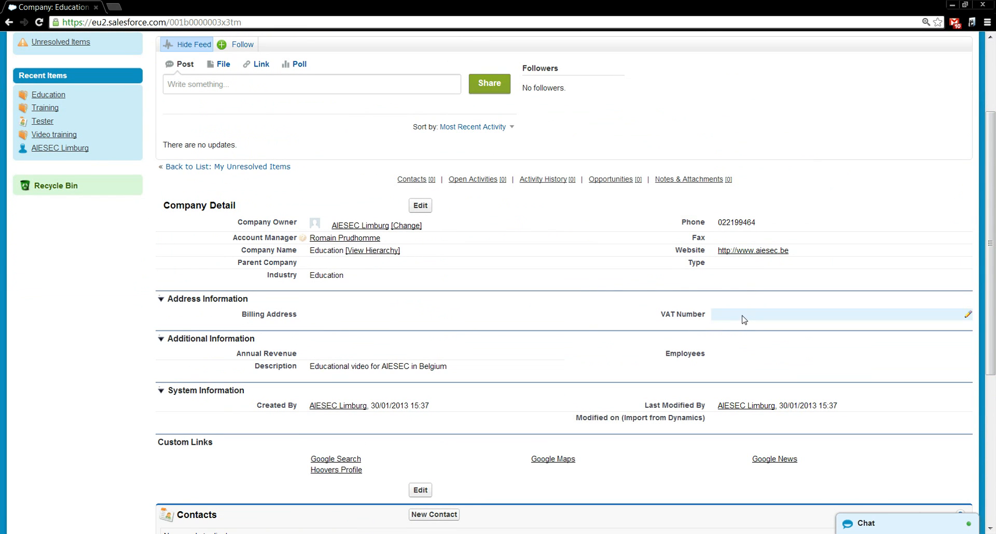
{"action": "left_click_drag", "start_coordinate": [992, 180], "coordinate": [994, 295]}
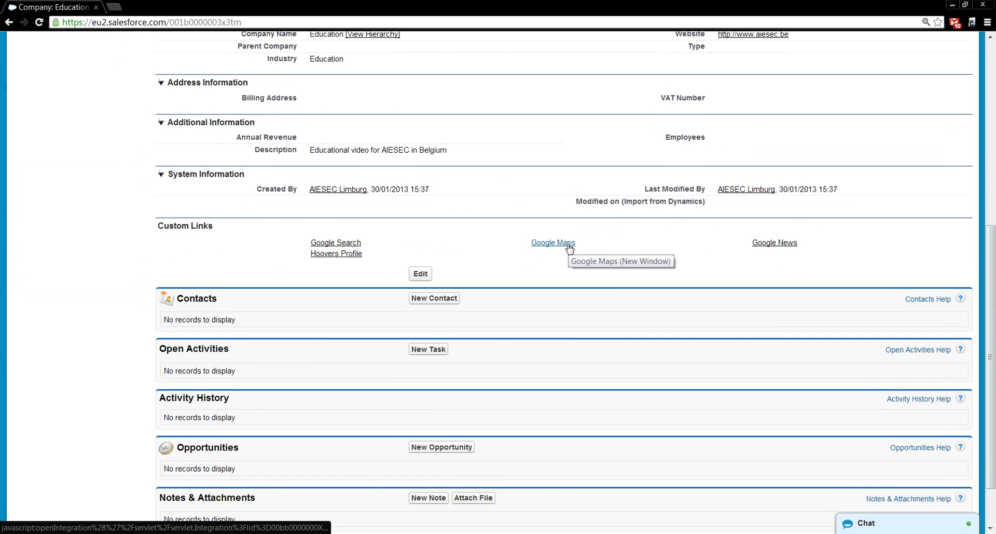
{"action": "left_click_drag", "start_coordinate": [994, 270], "coordinate": [994, 177]}
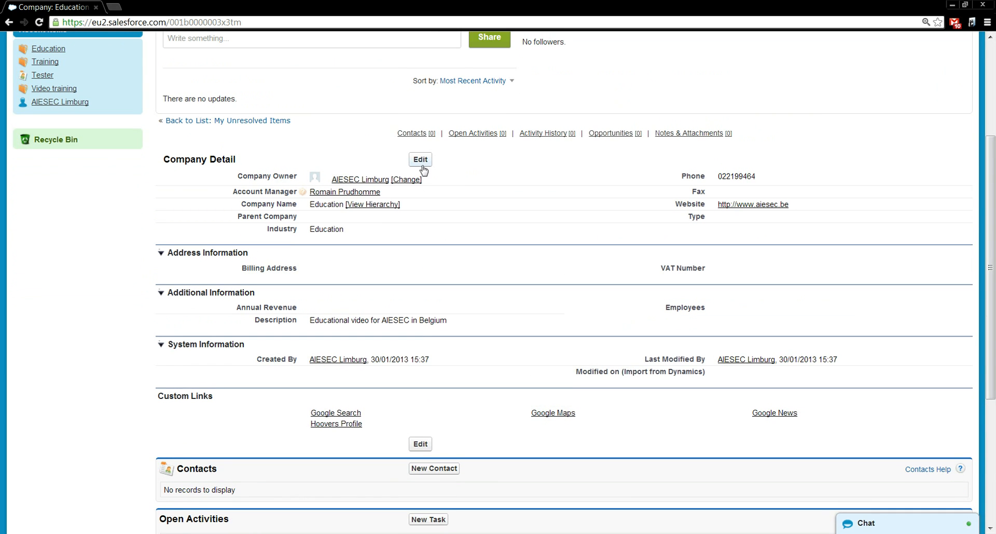